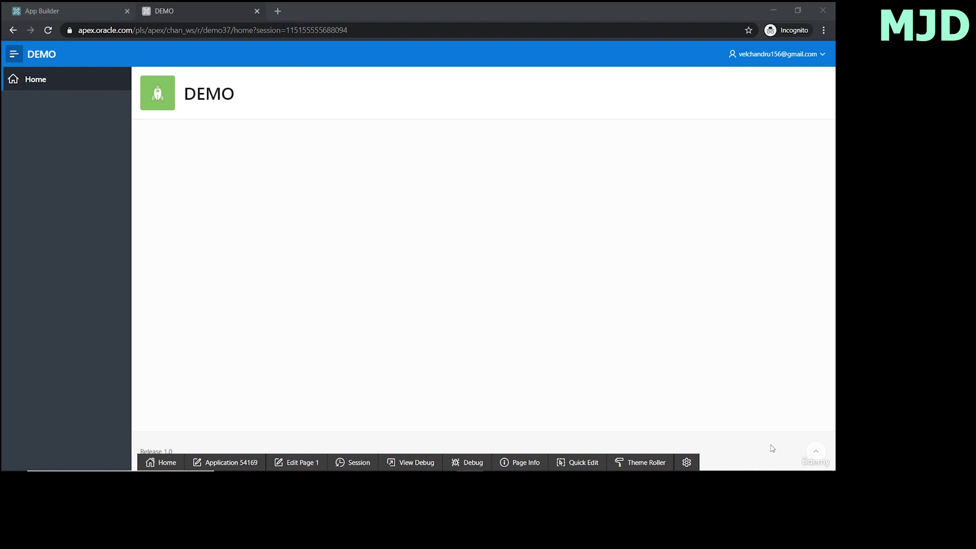
Switch to the App Builder and start creating a new Blank Page component in the DEMO application
click(57, 14)
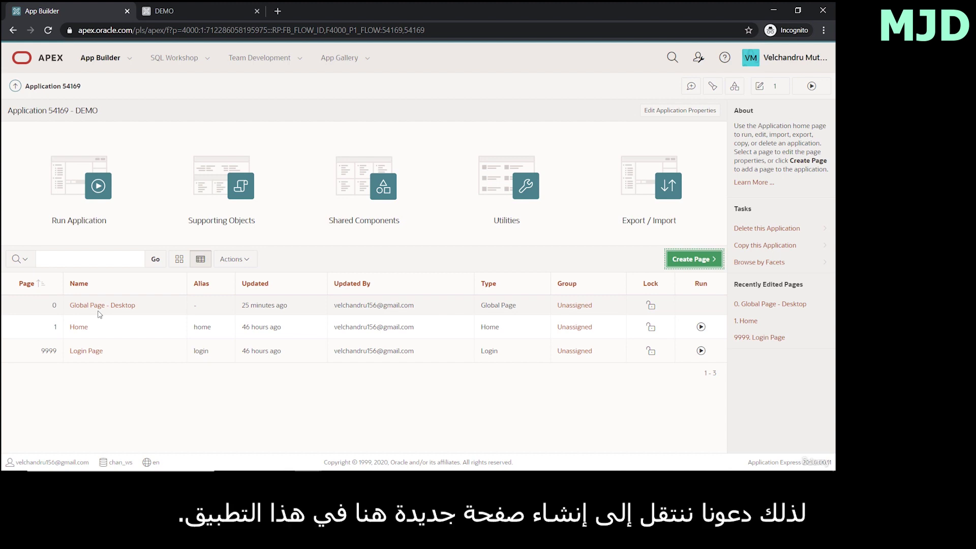
click(684, 266)
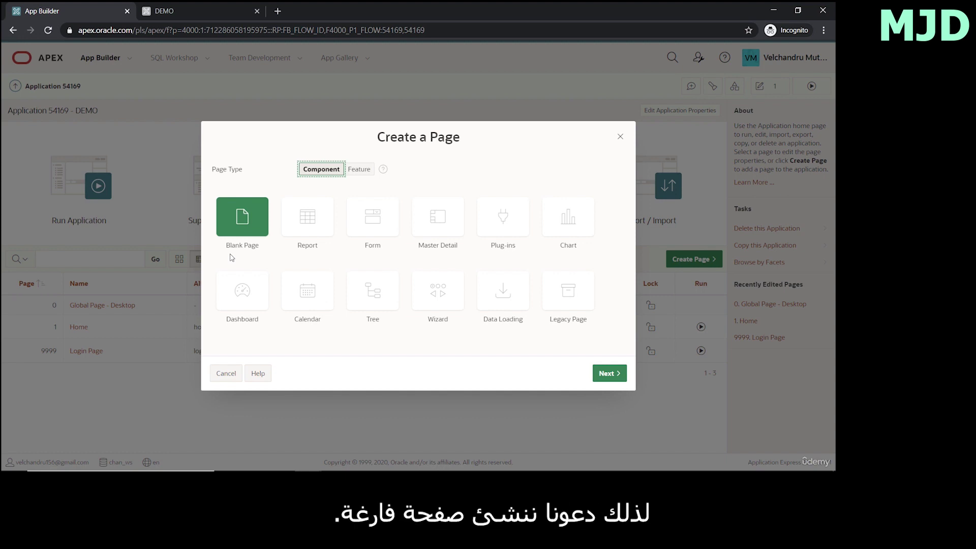
click(610, 372)
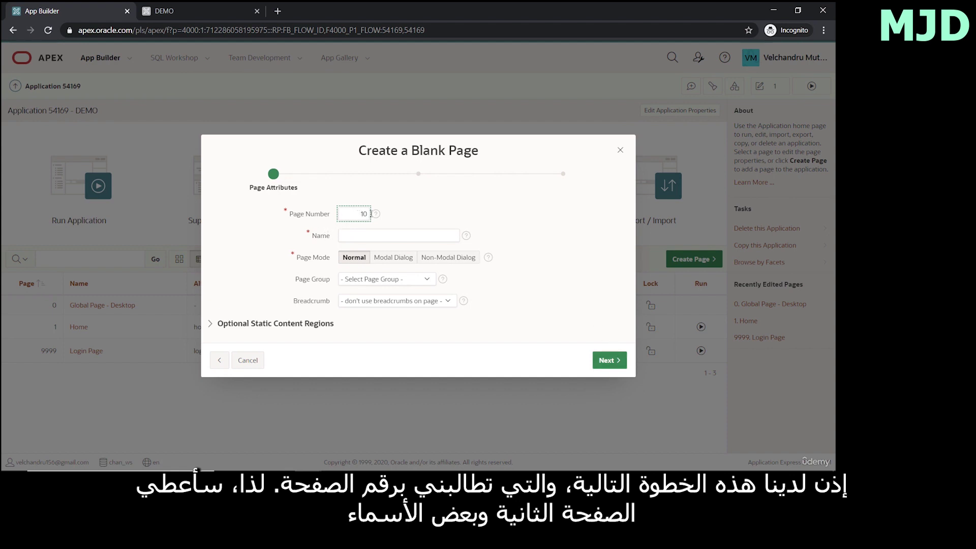
Set the page number to 2 and the name to Demo page 2, keep the Normal page mode, and continue to the navigation settings
drag(359, 213, 374, 221)
text(2)
click(371, 238)
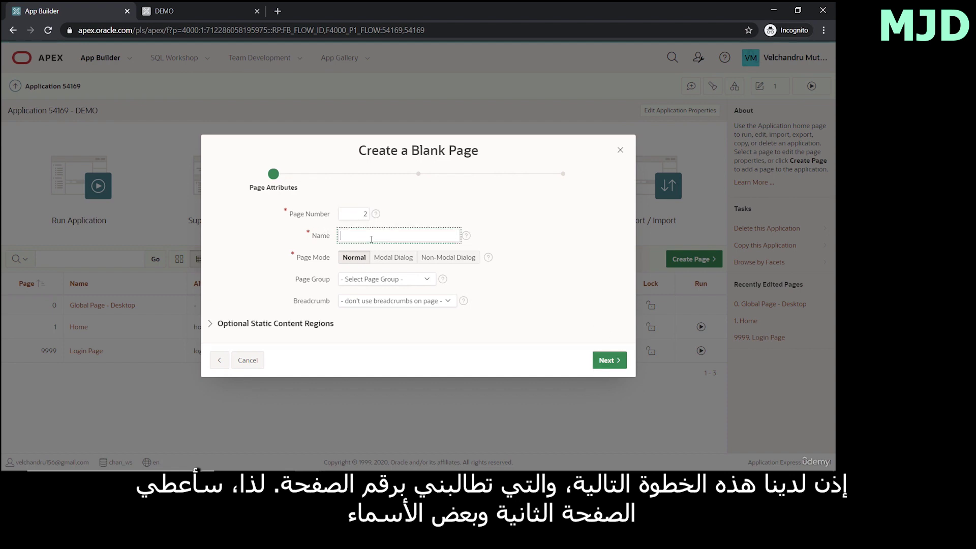
text(Demo)
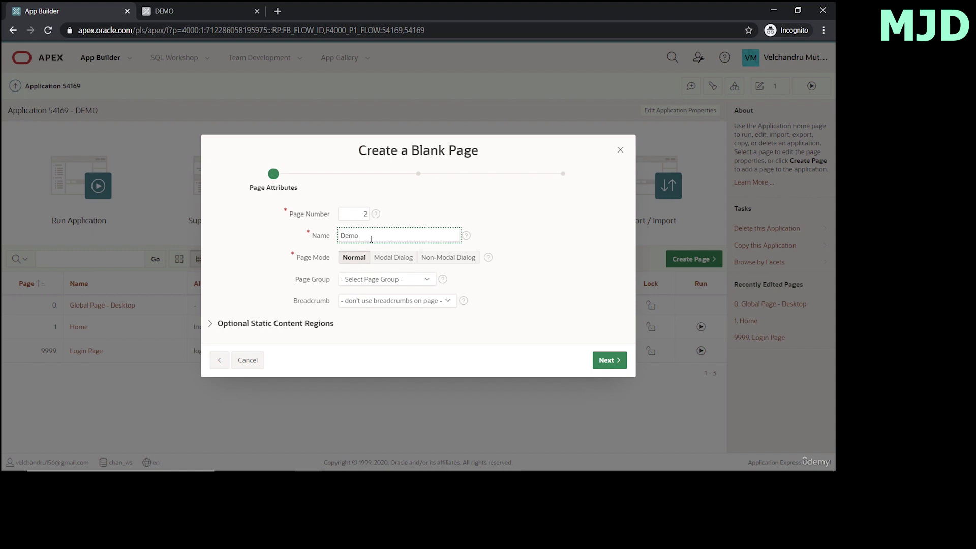
text( page 2)
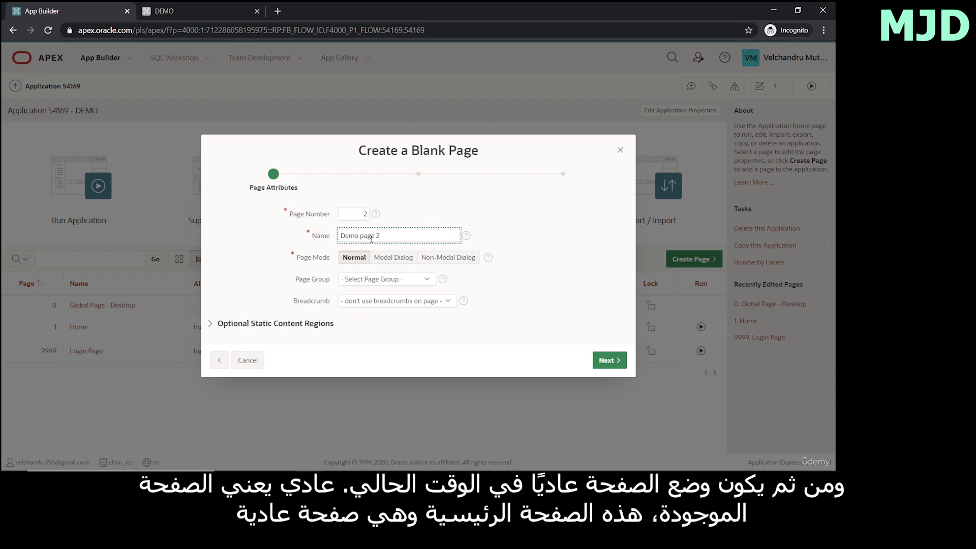
click(162, 11)
click(87, 12)
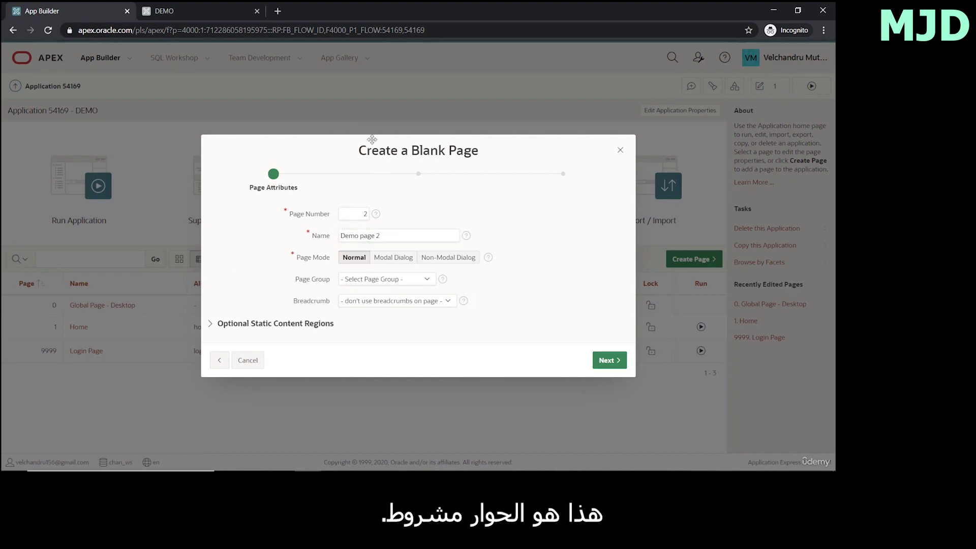
mouse_move(372, 139)
mouse_down()
mouse_move(362, 144)
mouse_move(370, 130)
mouse_up()
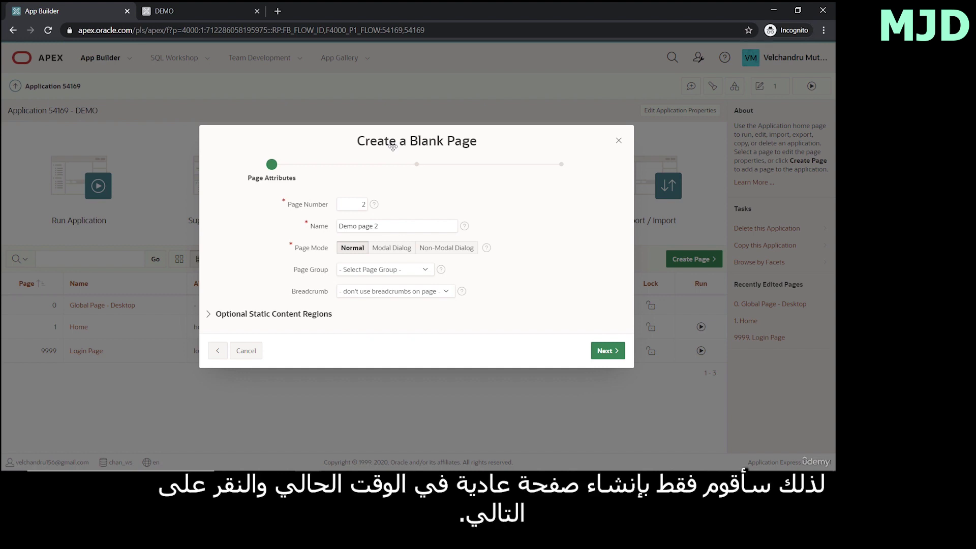
click(605, 348)
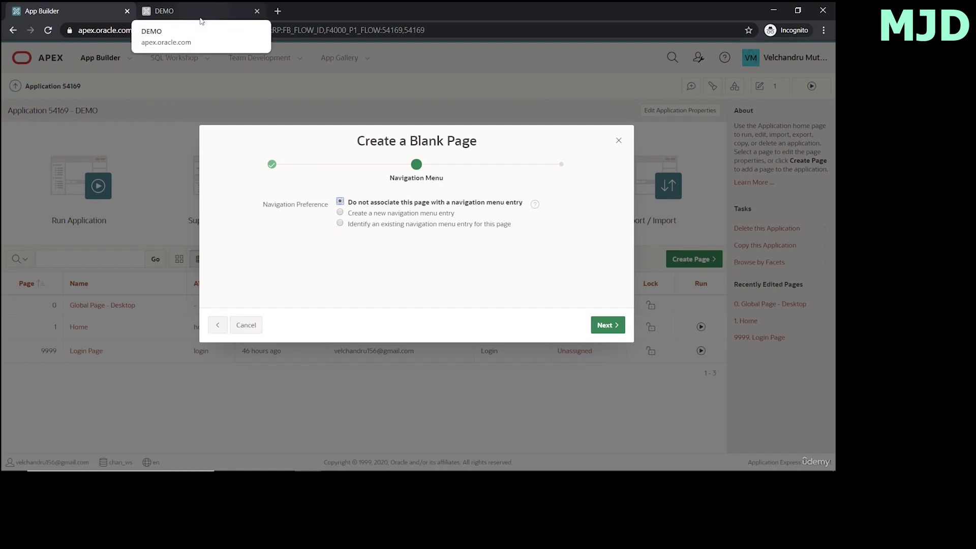
Choose to create a new navigation menu entry for the page, checking the running application's existing menu for comparison
click(340, 213)
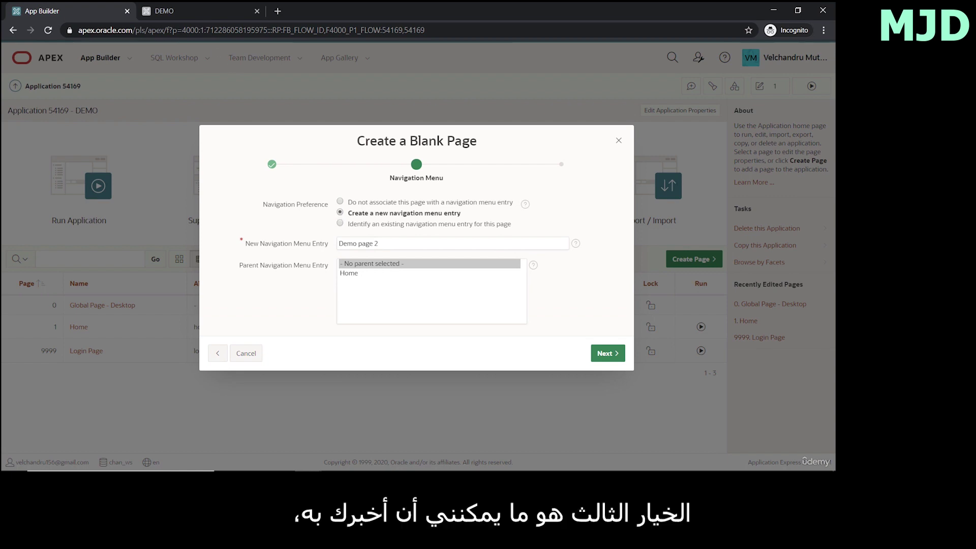
click(196, 11)
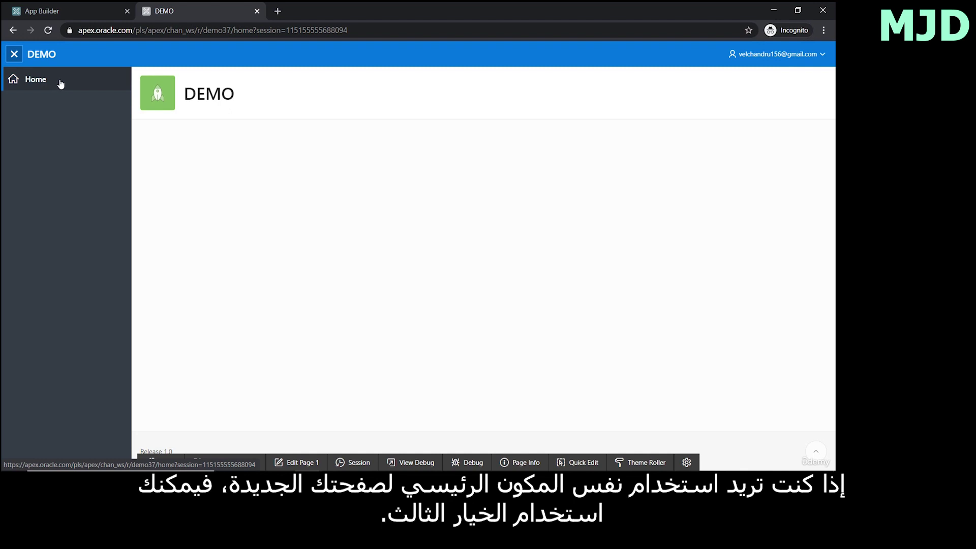
click(74, 6)
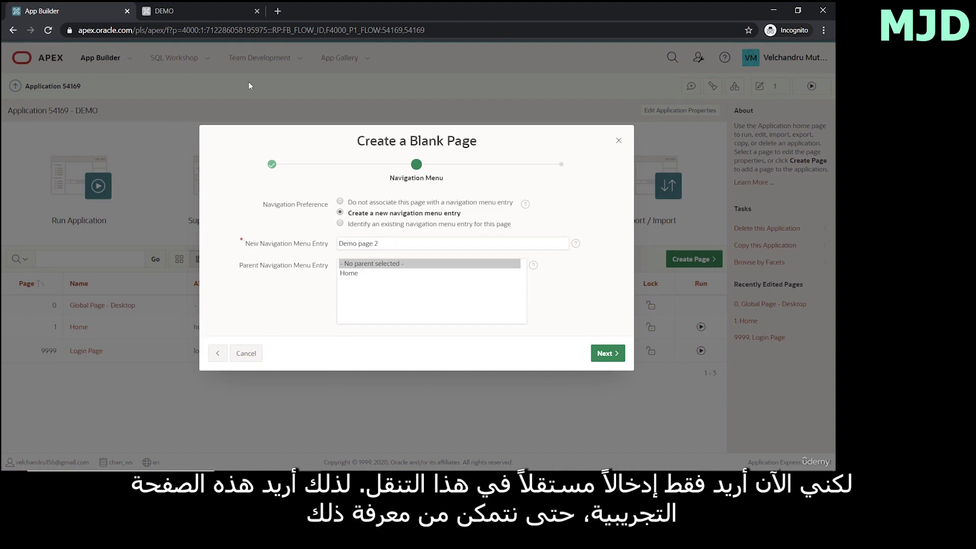
click(187, 8)
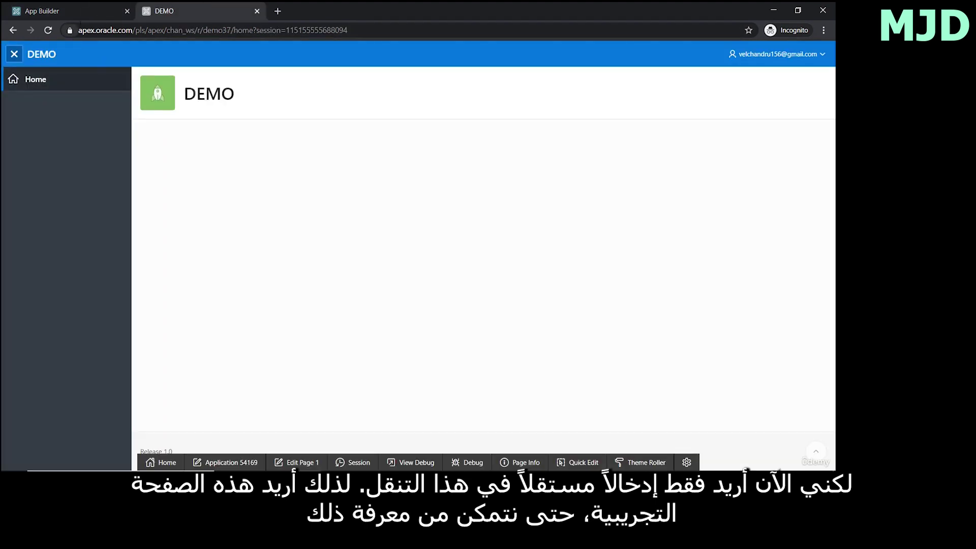
click(86, 10)
Name the new navigation menu entry Page 2 with no parent entry and finish creating the page
drag(385, 245, 307, 248)
text(page 2)
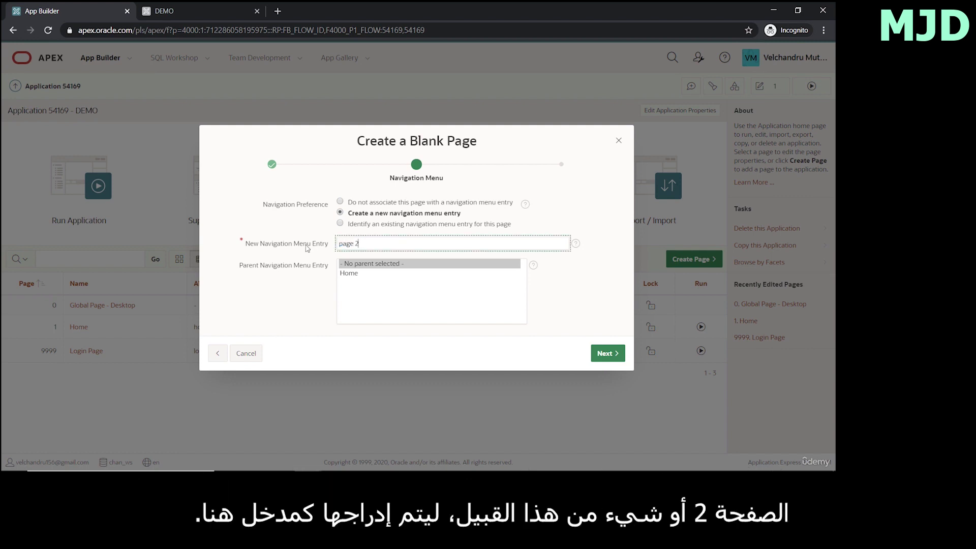
click(343, 243)
key(BackSpace)
text(P)
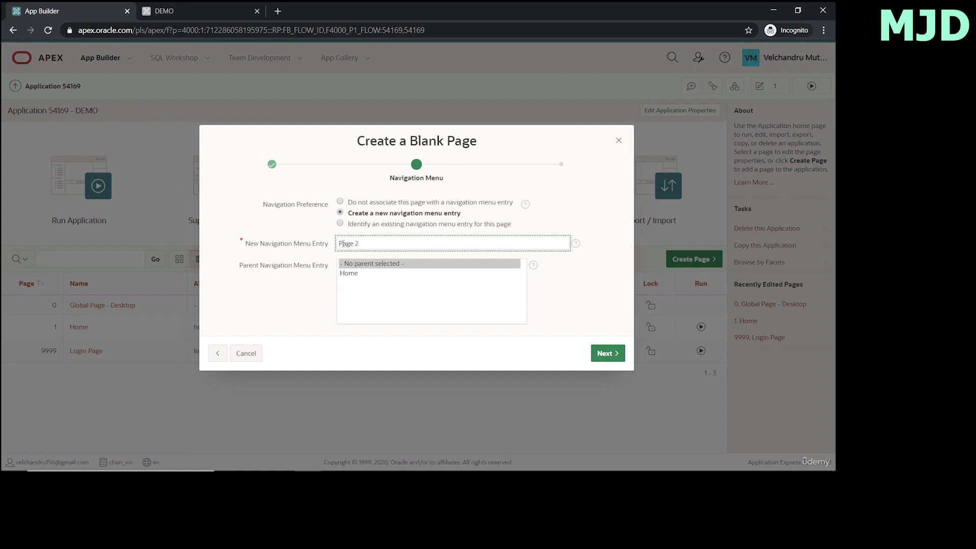
click(207, 7)
click(60, 13)
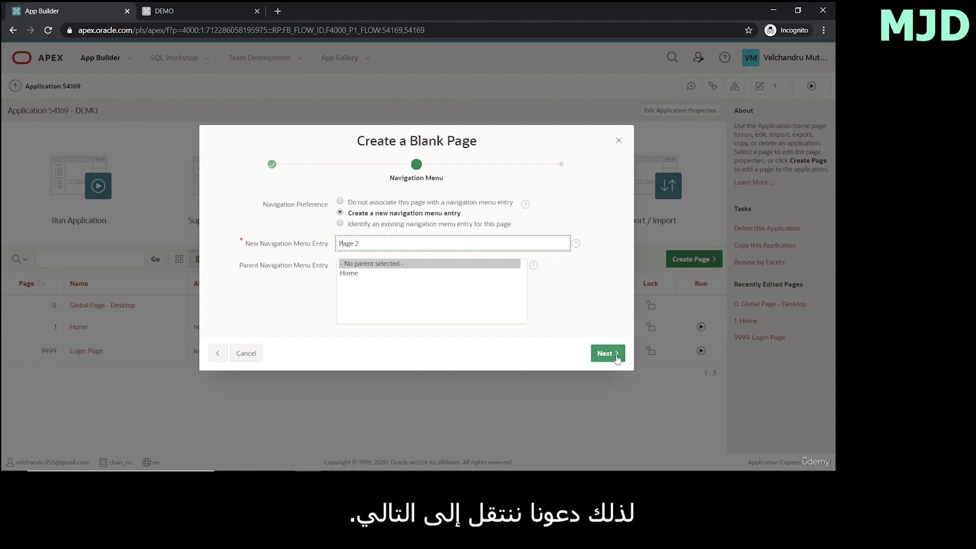
click(612, 358)
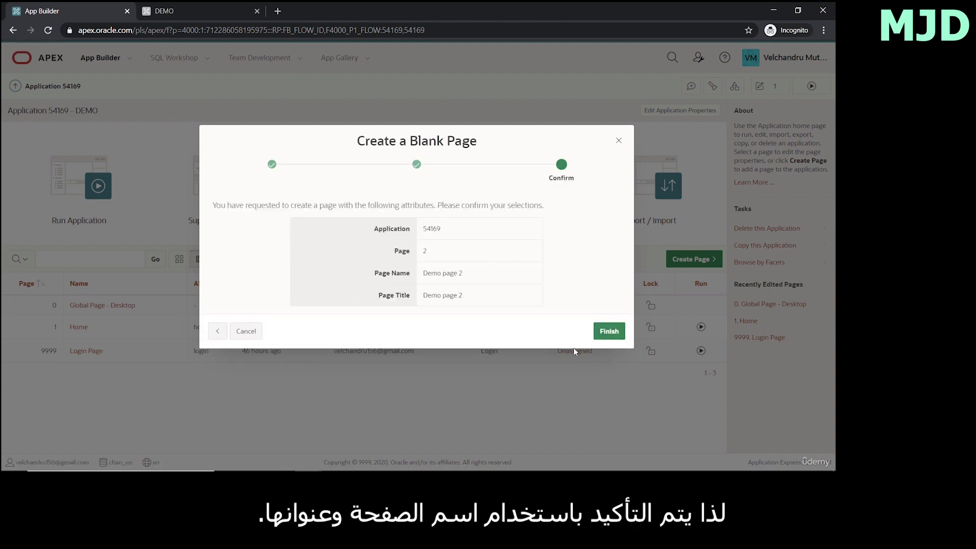
click(600, 331)
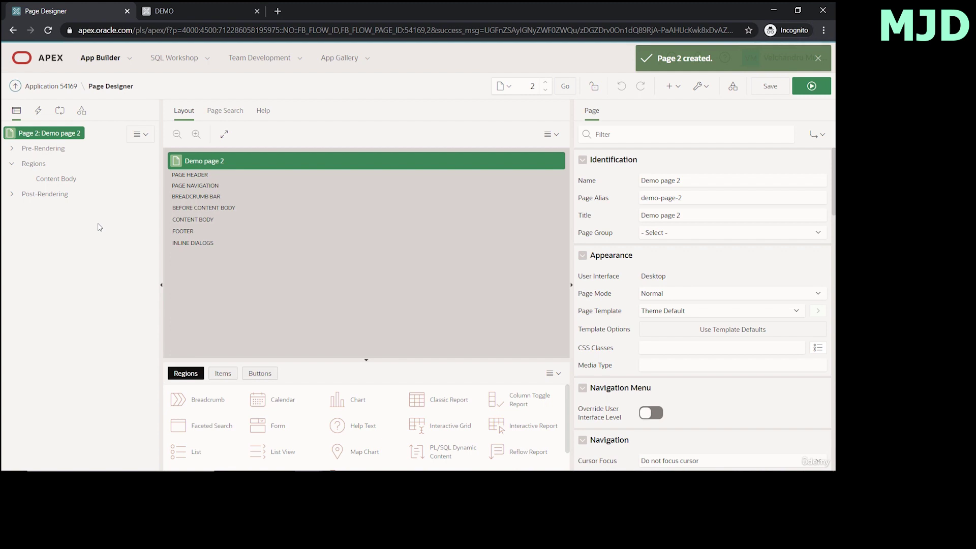
Examine the new page's structure by expanding its Pre-Rendering node and view the page search options
click(192, 7)
click(45, 10)
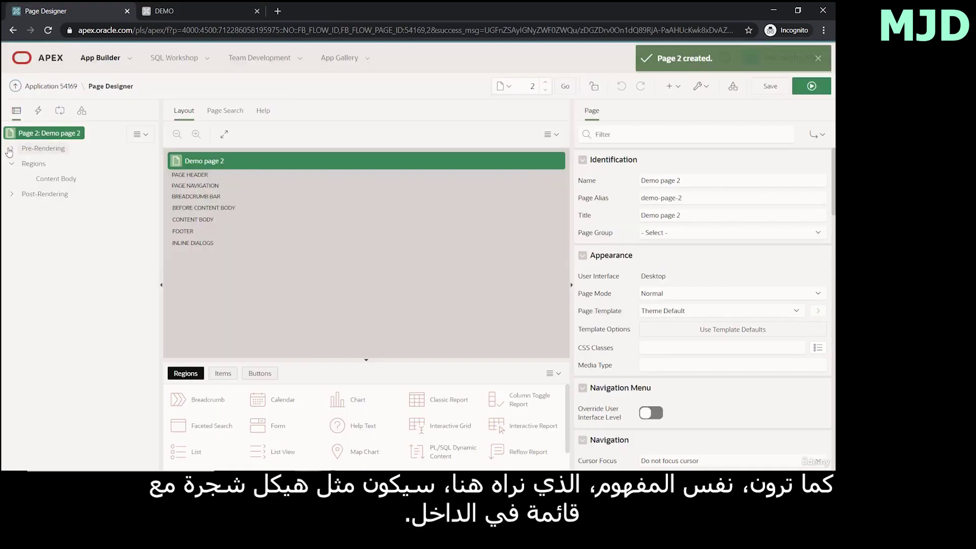
click(11, 149)
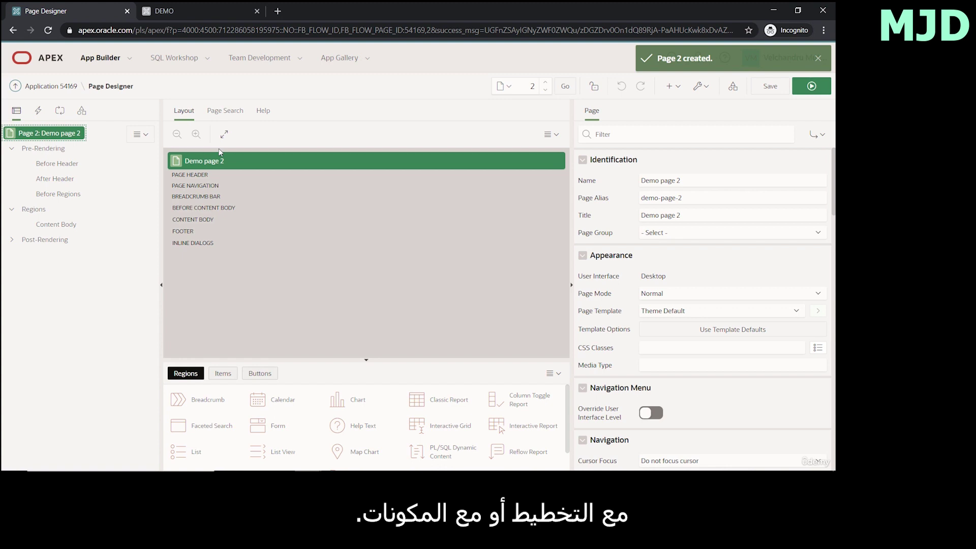
click(226, 110)
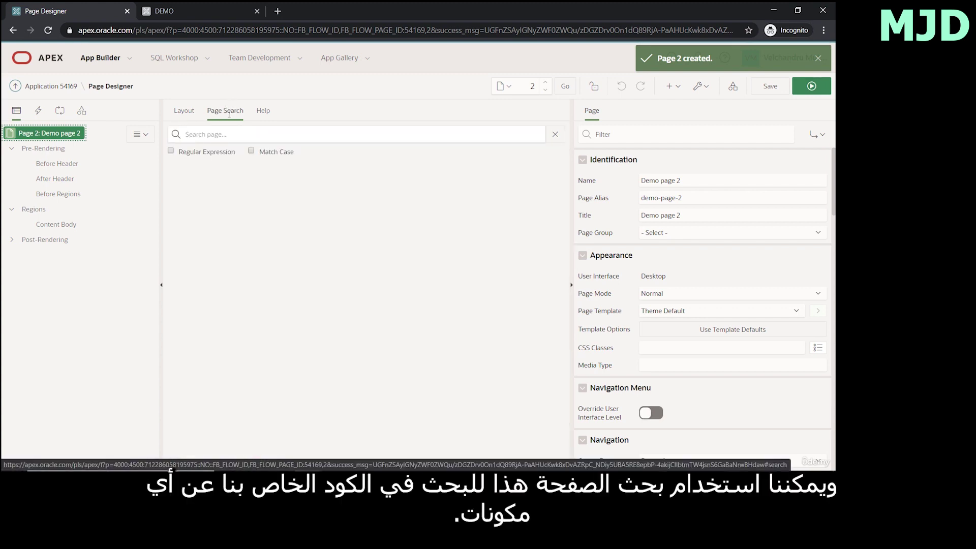
Look through the page's property groups and show the attribute help for Name and Page Group
click(264, 111)
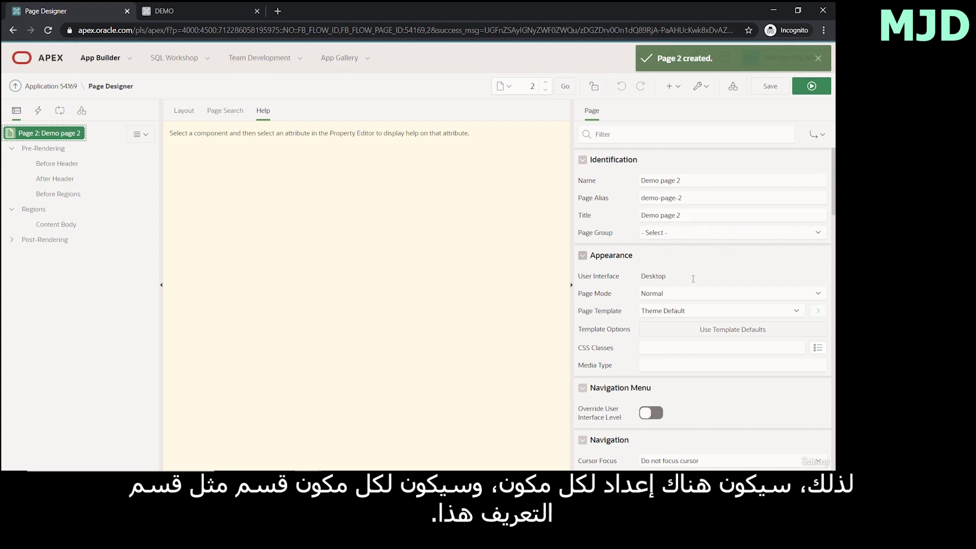
scroll(655, 254, down, 4)
scroll(668, 286, up, 3)
scroll(668, 286, up, 1)
double_click(584, 160)
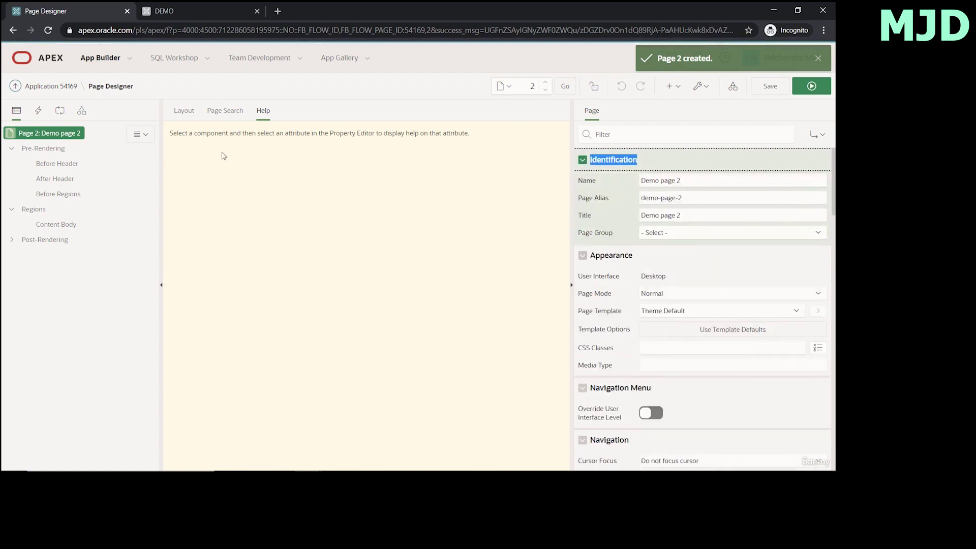
scroll(660, 280, down, 8)
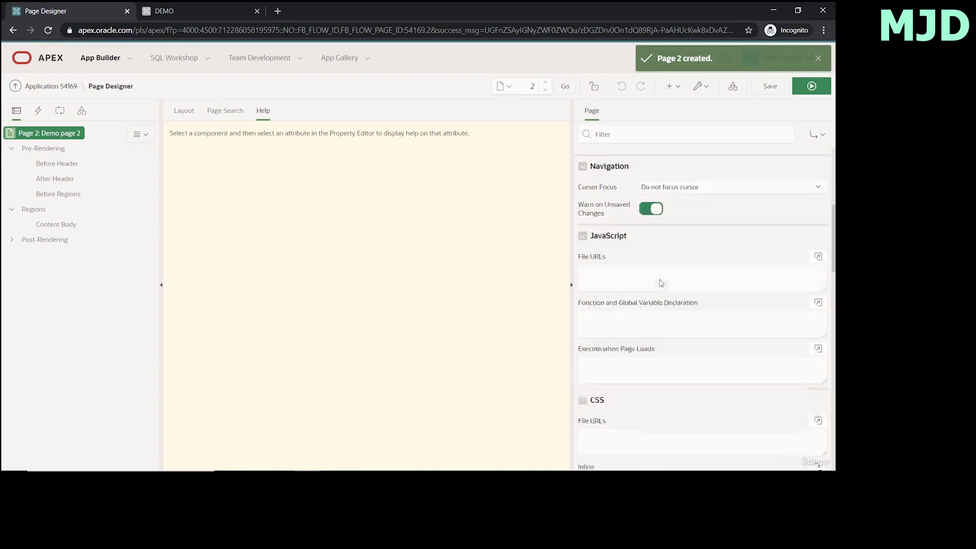
scroll(604, 271, up, 4)
scroll(604, 271, up, 4)
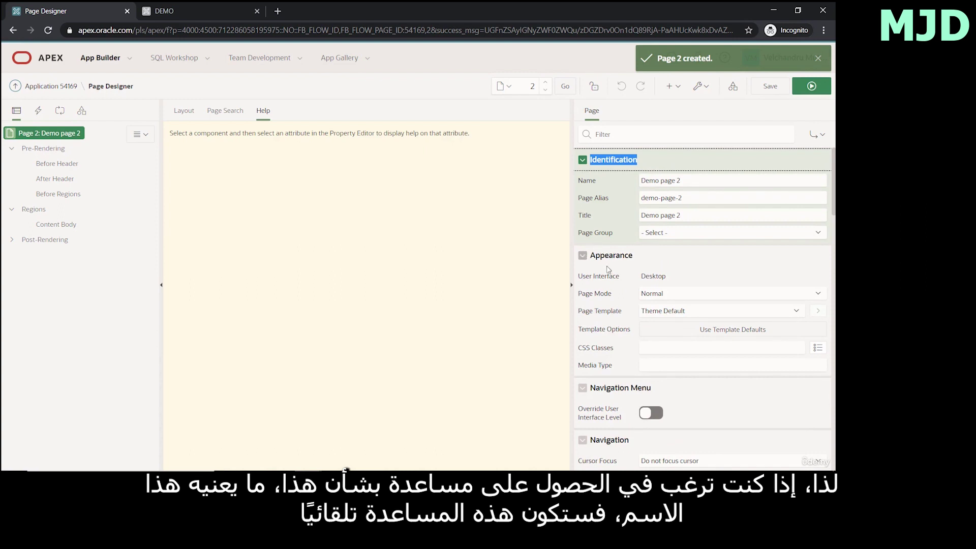
click(683, 181)
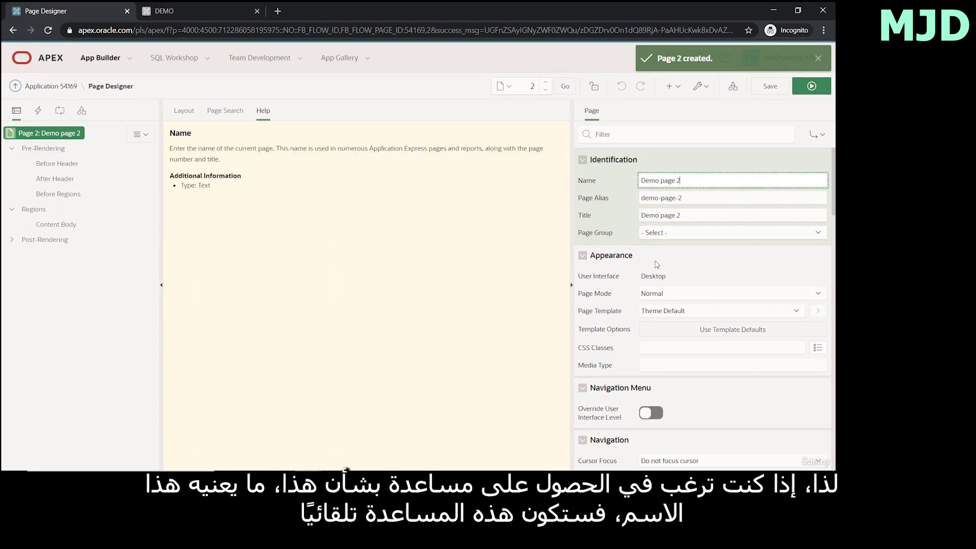
click(674, 233)
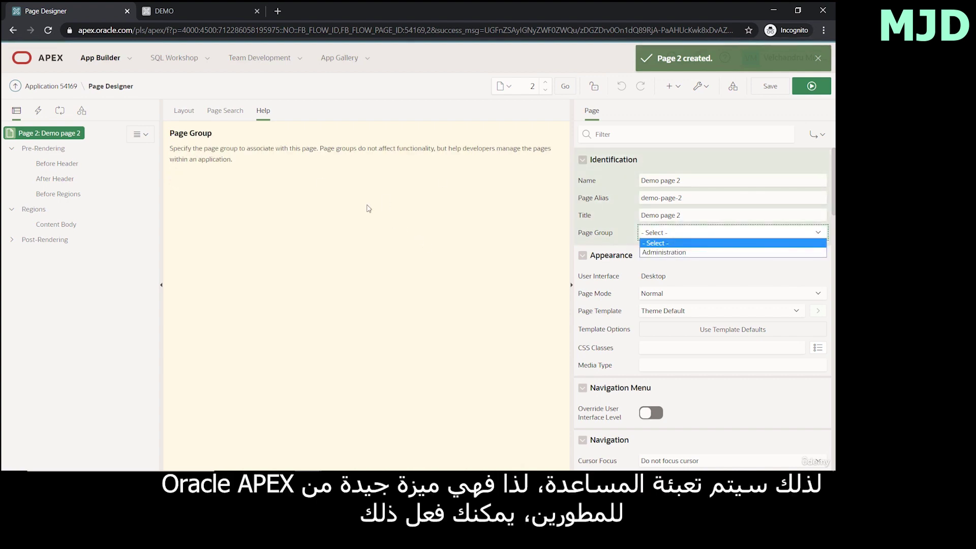
Jump to the Navigation Menu property group so that the other groups are collapsed
click(816, 134)
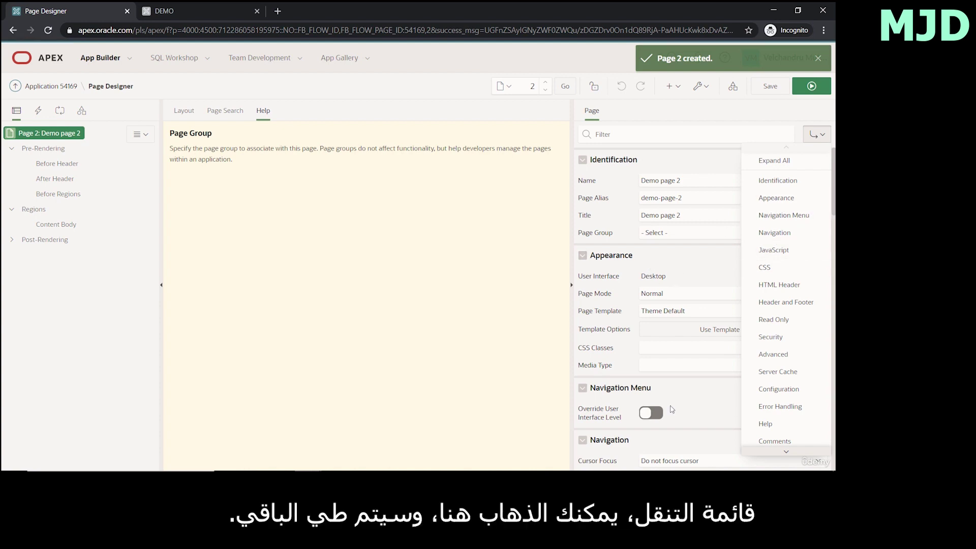
click(796, 218)
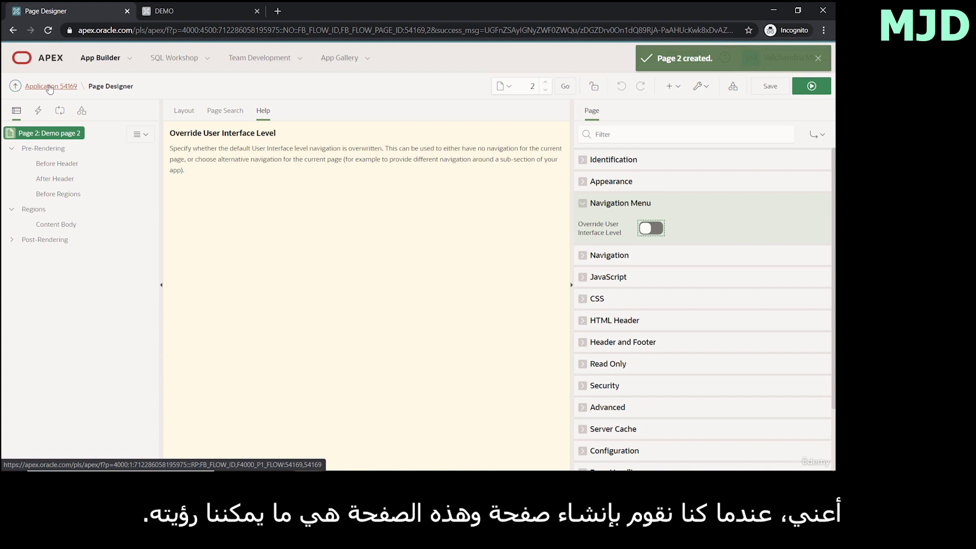
Review the Page Designer's page finder, page number selector, create options and utilities options without changing the page
click(510, 87)
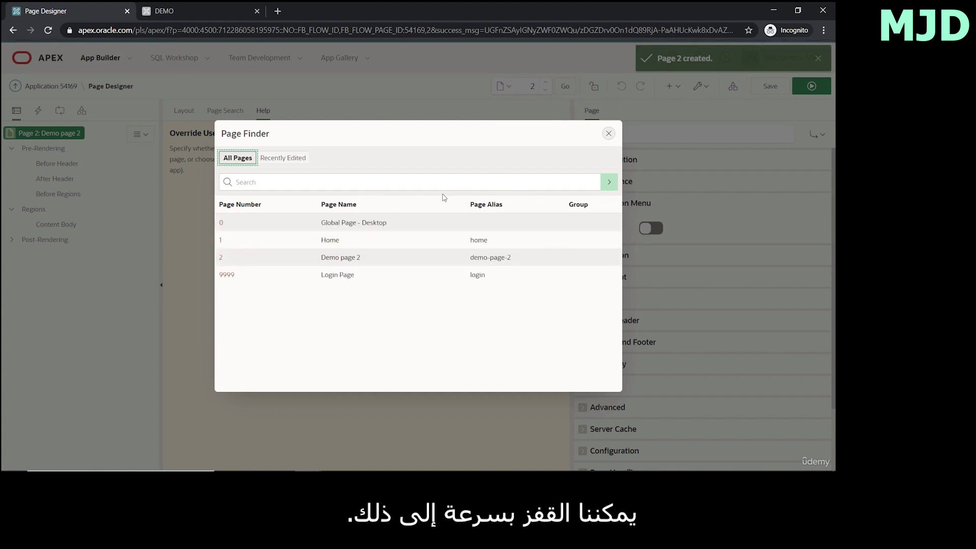
click(608, 134)
click(532, 87)
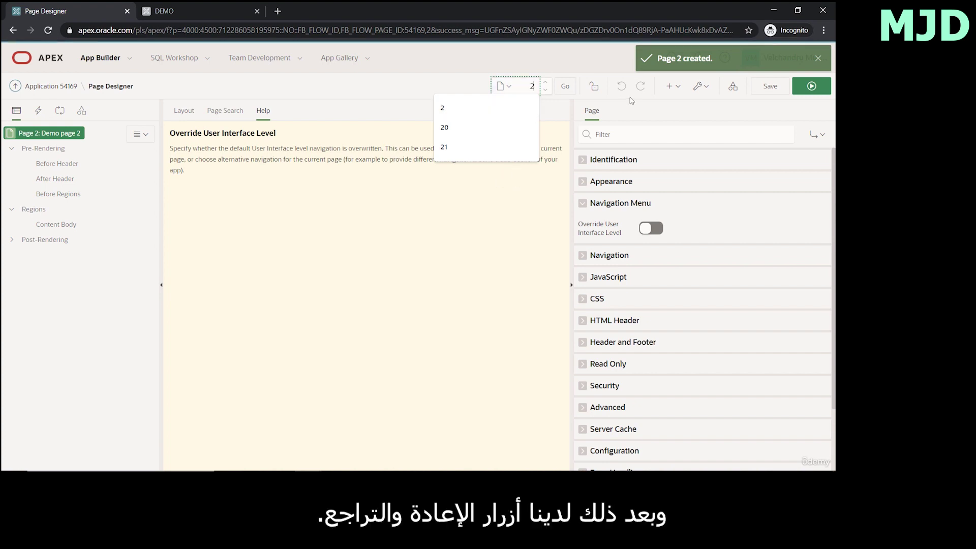
click(490, 211)
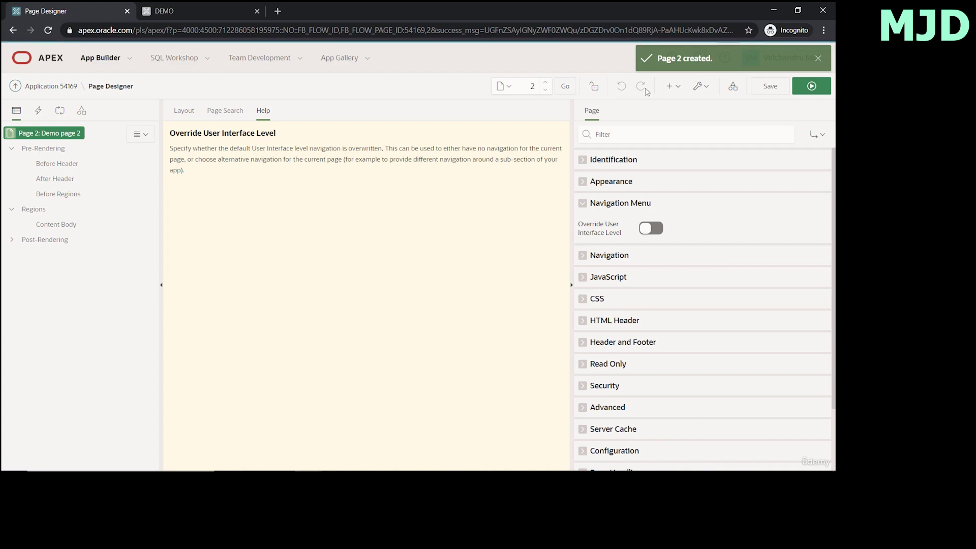
click(670, 89)
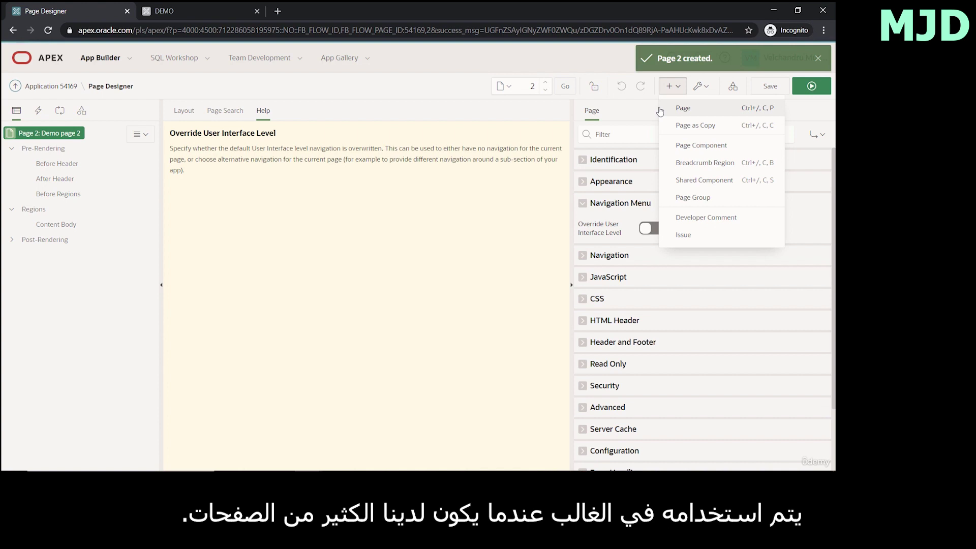
key(Escape)
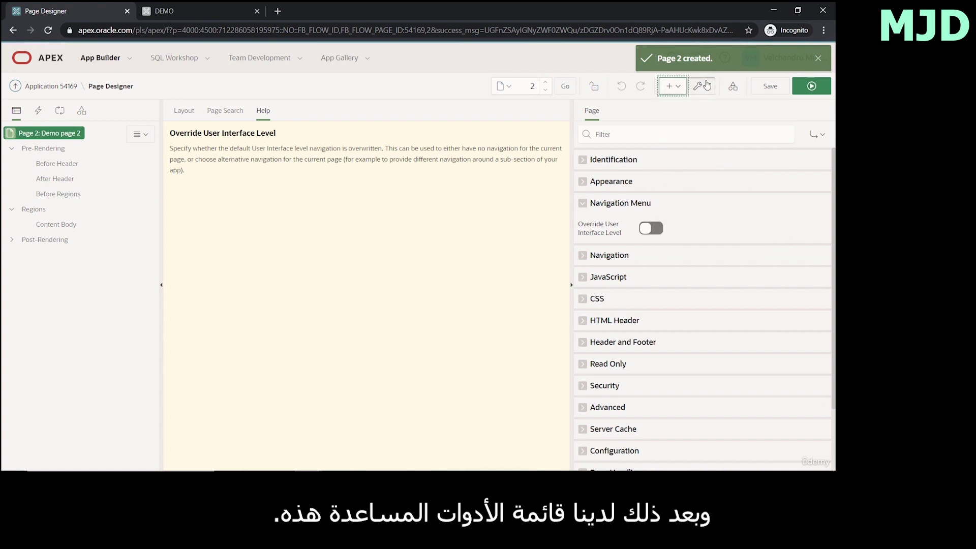
click(702, 86)
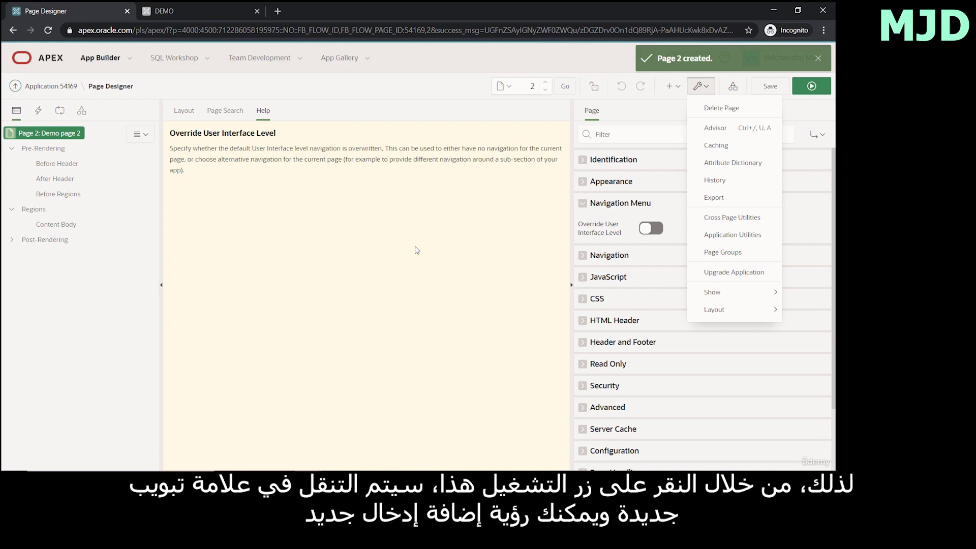
Run page 2, test the navigation entries Home and Page 2, and return to the Page Designer
click(812, 86)
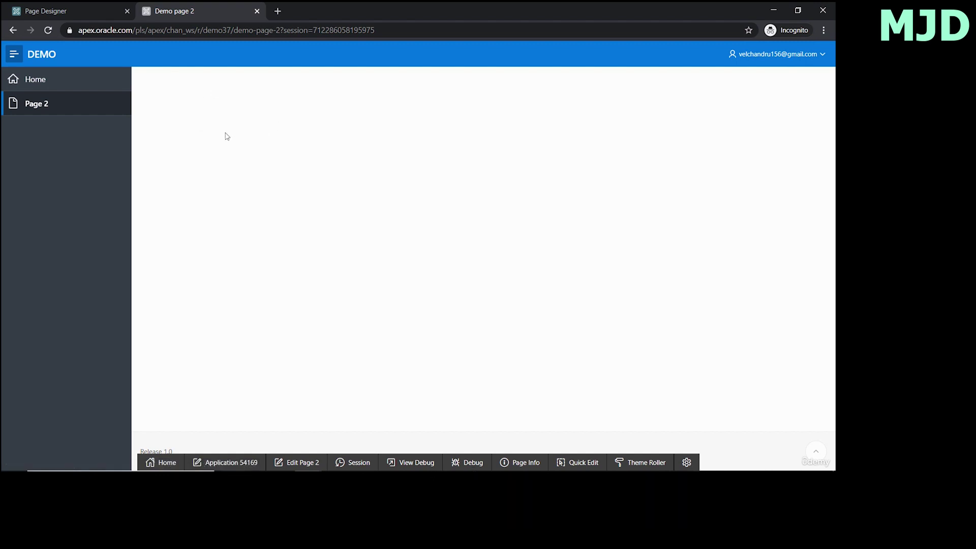
click(54, 88)
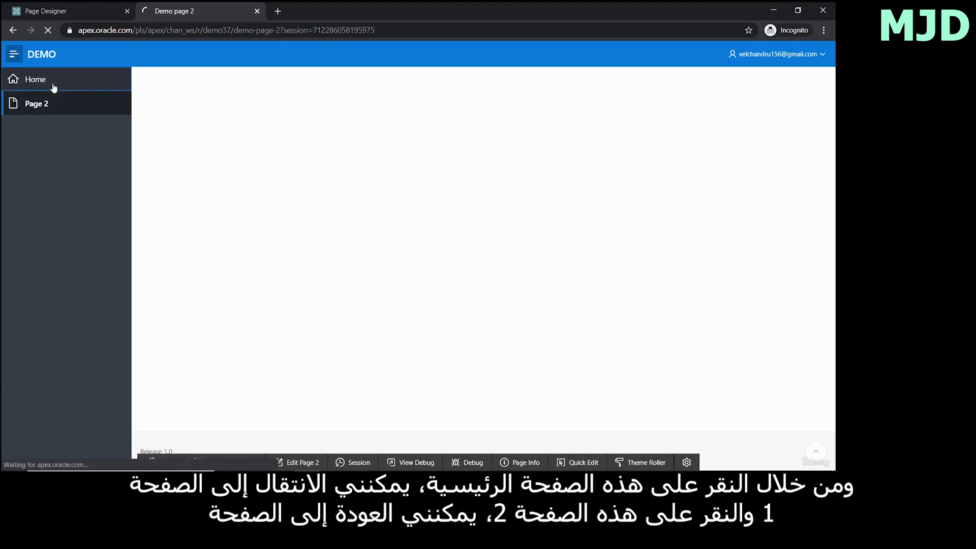
click(59, 109)
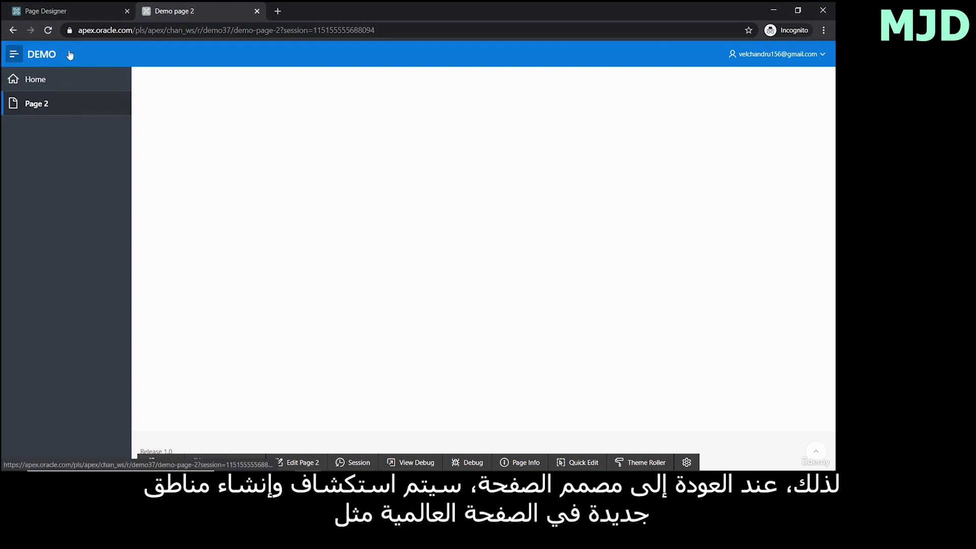
click(64, 12)
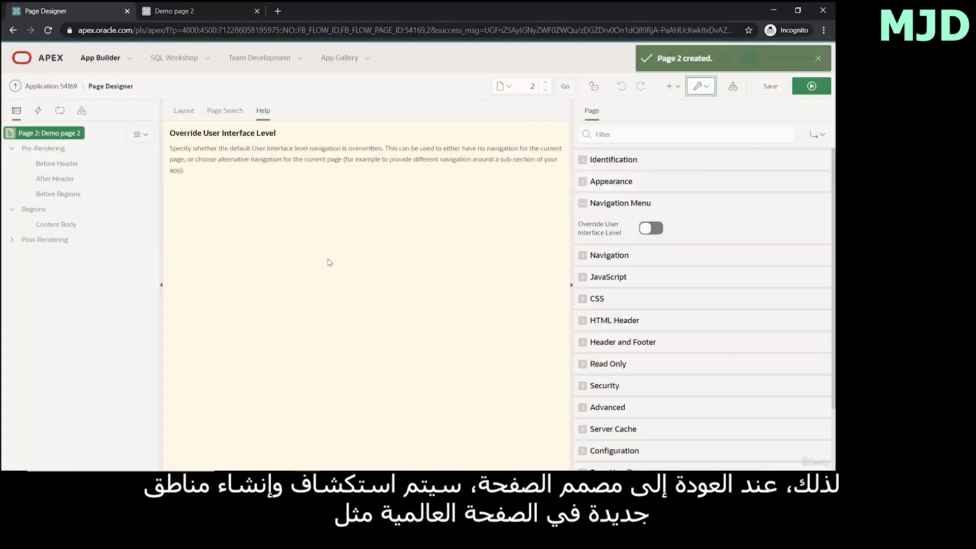